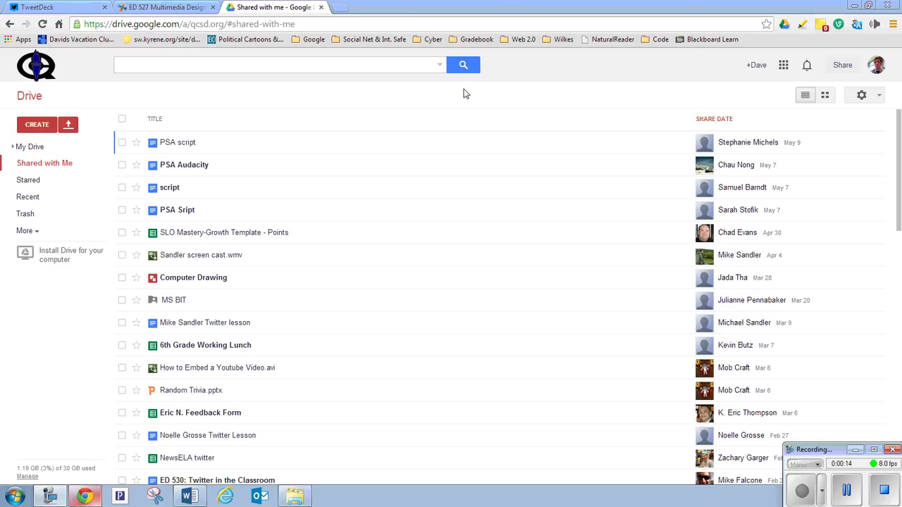
Create a new Google drawing and open its image insertion by URL.
{"action": "left_click", "coordinate": [48, 127]}
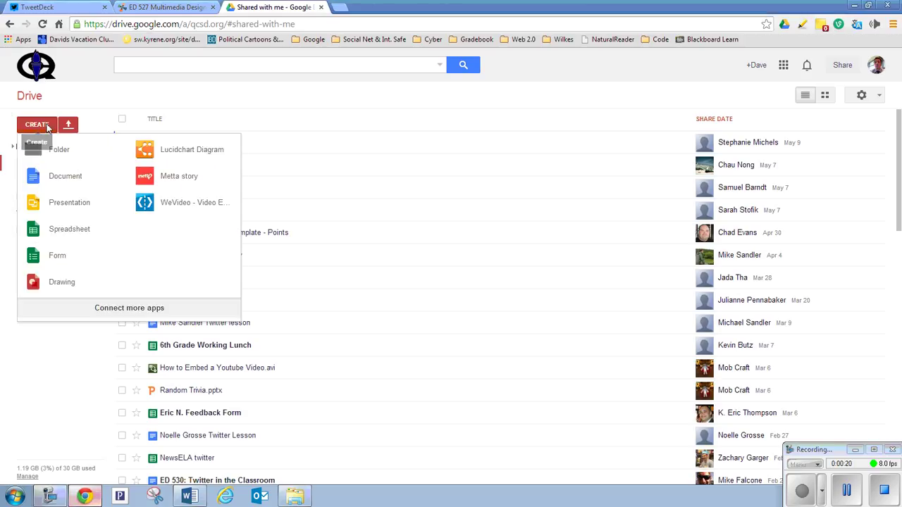
{"action": "left_click", "coordinate": [62, 282]}
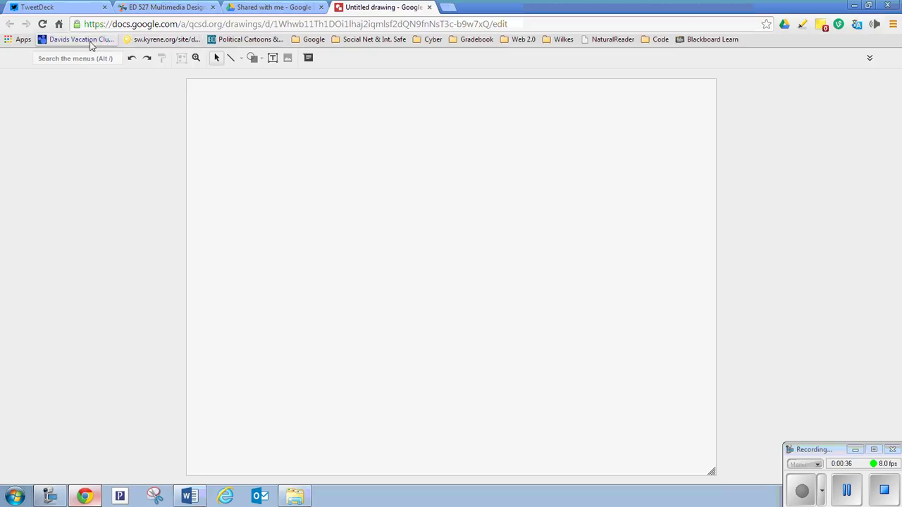
{"action": "left_click", "coordinate": [288, 62]}
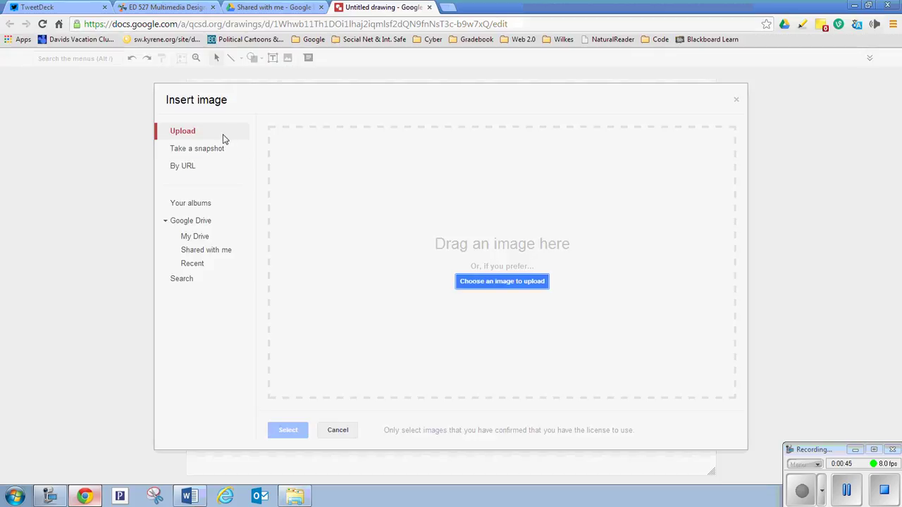
{"action": "left_click", "coordinate": [189, 169]}
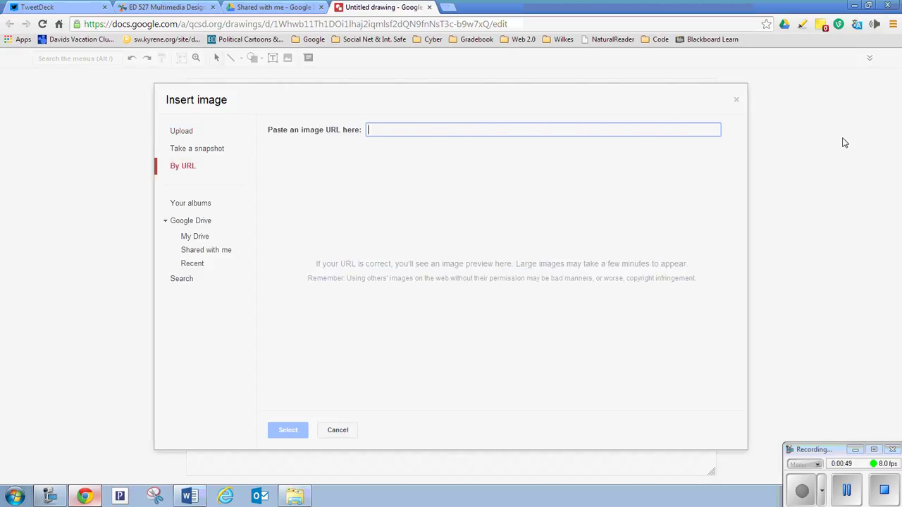
Search Google Images for "Google bot" in a new browser tab.
{"action": "left_click", "coordinate": [448, 7]}
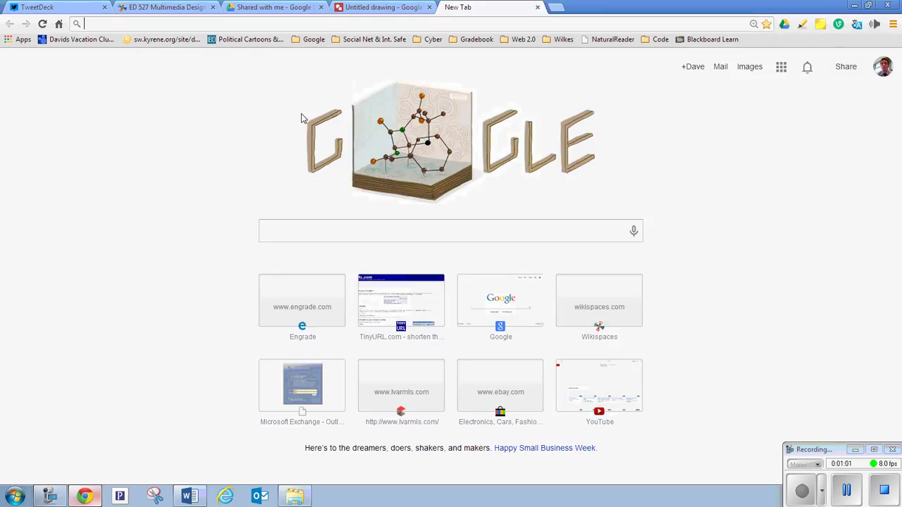
{"action": "left_click", "coordinate": [753, 69]}
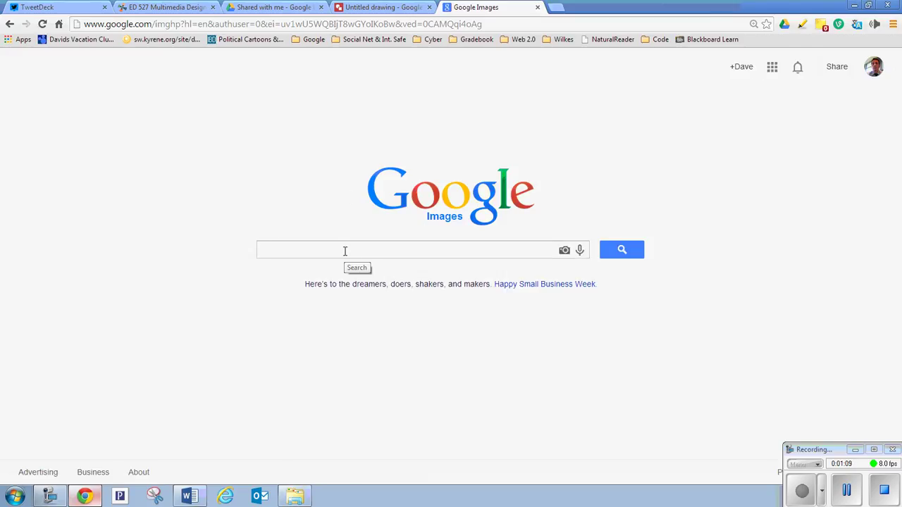
{"action": "type", "text": "Google "}
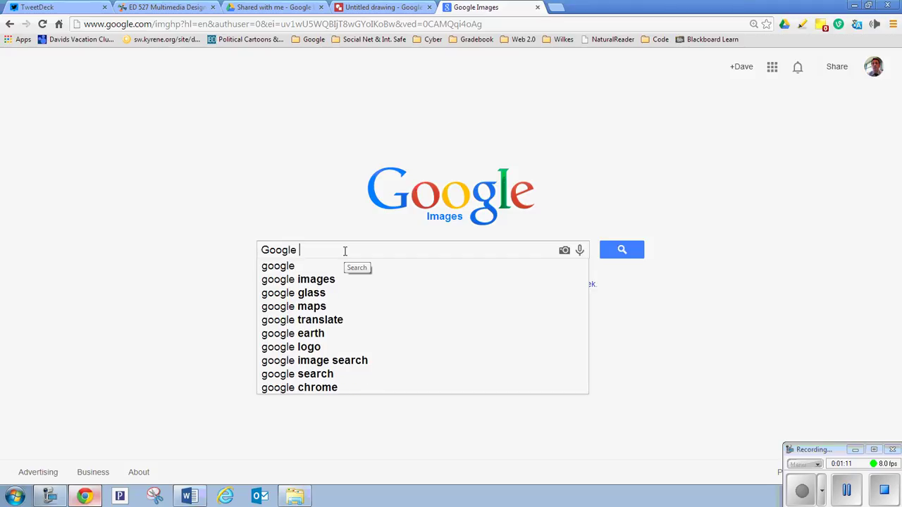
{"action": "type", "text": "bot"}
{"action": "key", "text": "Return"}
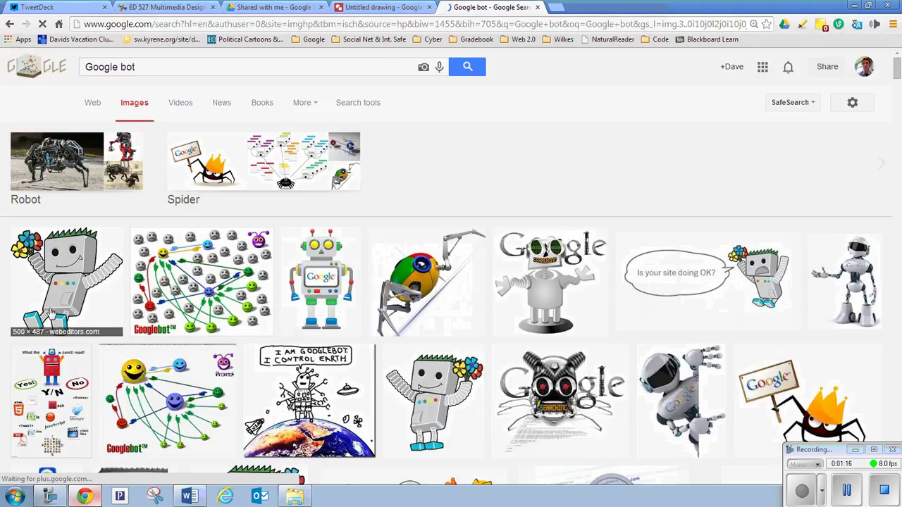
Copy the image URL of the 348 × 345 grey robot holding flowers from the image results.
{"action": "scroll", "coordinate": [409, 296], "scroll_direction": "down", "scroll_amount": 2}
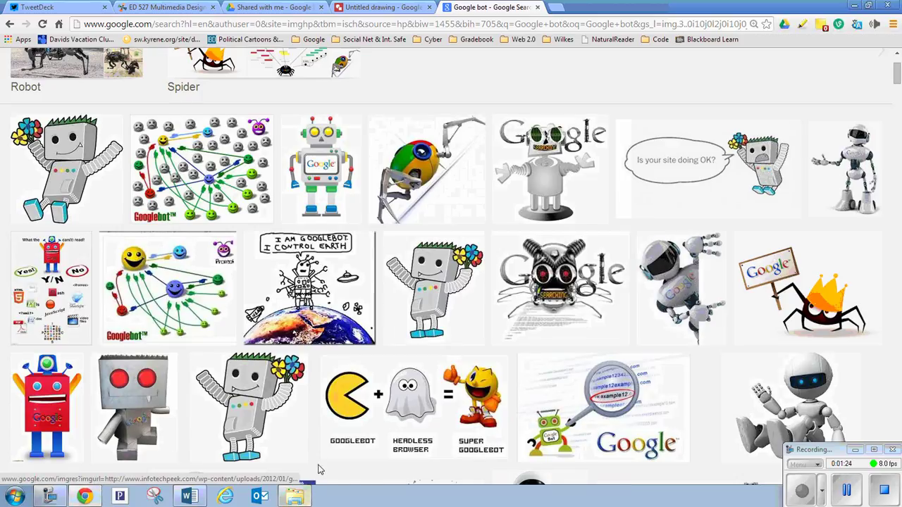
{"action": "scroll", "coordinate": [218, 302], "scroll_direction": "down", "scroll_amount": 2}
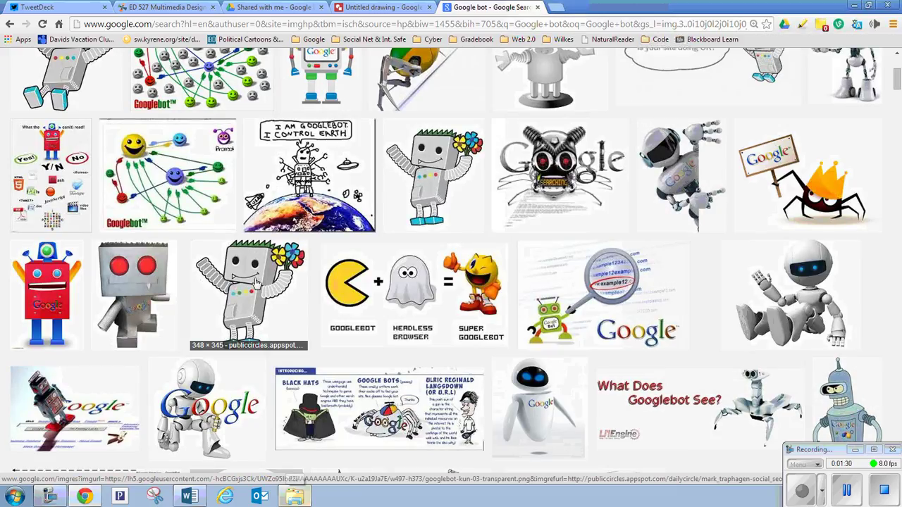
{"action": "left_click", "coordinate": [255, 284]}
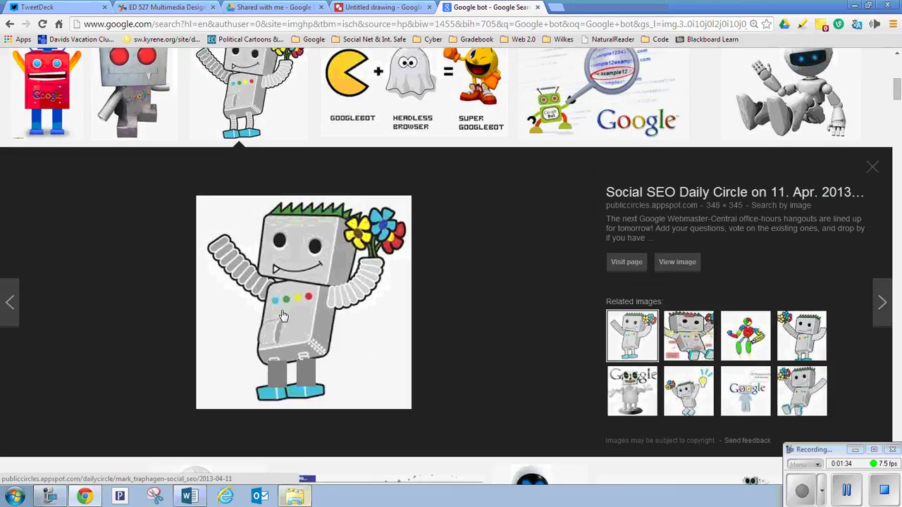
{"action": "right_click", "coordinate": [300, 280]}
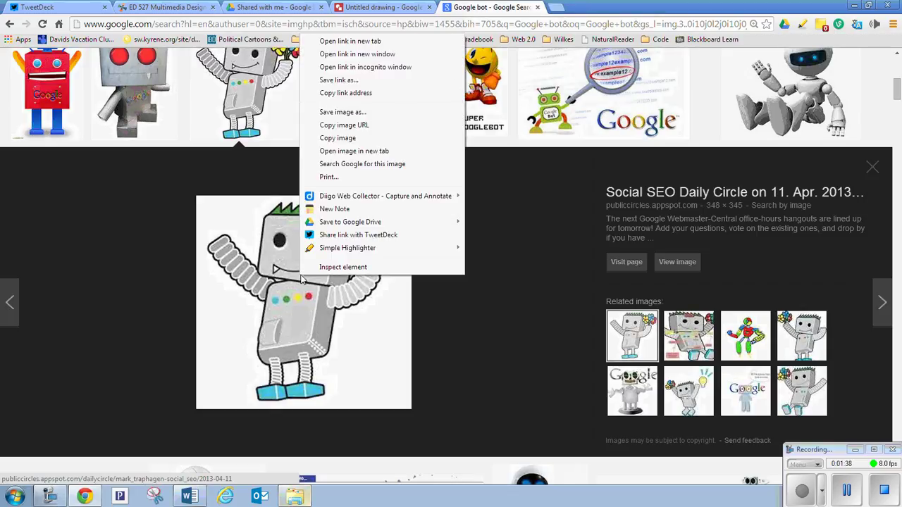
{"action": "left_click", "coordinate": [365, 126]}
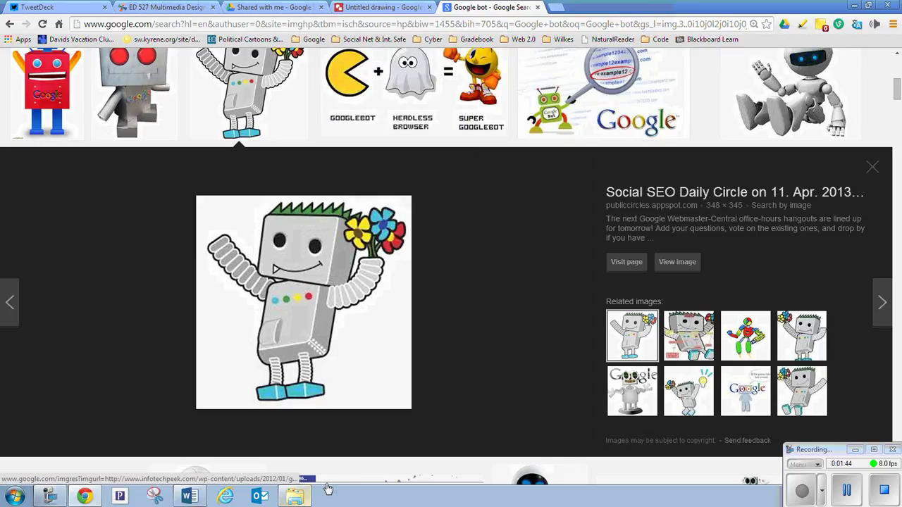
Return to the untitled drawing and insert the robot picture from the copied image URL.
{"action": "left_click", "coordinate": [386, 8]}
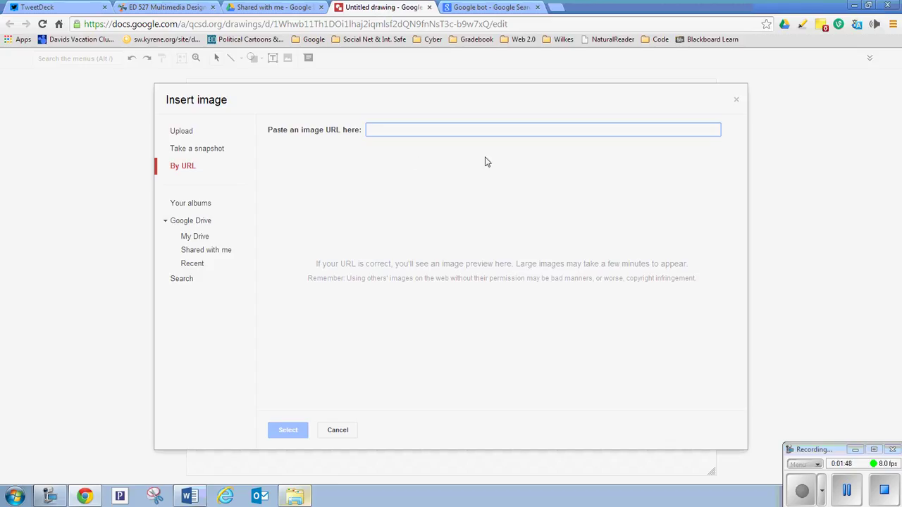
{"action": "right_click", "coordinate": [373, 129]}
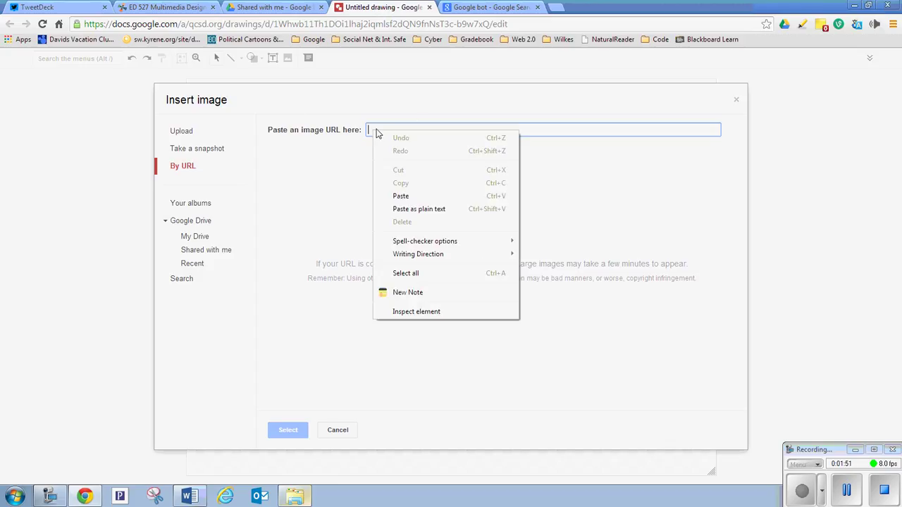
{"action": "left_click", "coordinate": [401, 195]}
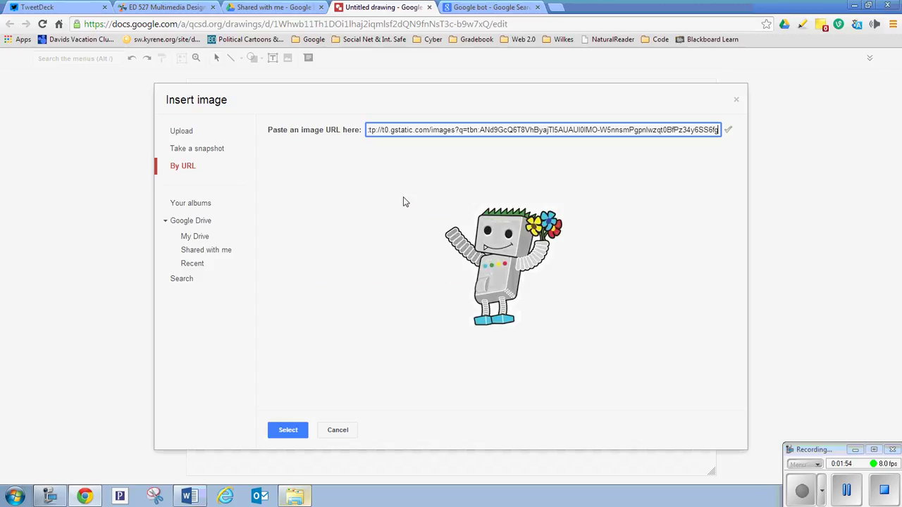
{"action": "left_click", "coordinate": [289, 431]}
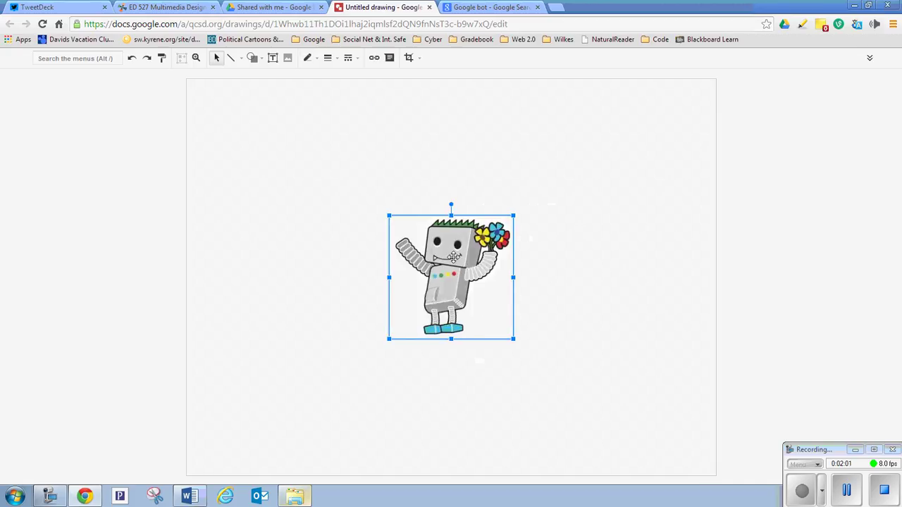
Move the robot picture to the canvas's upper-left corner, shrink it slightly, and deselect it.
{"action": "left_click_drag", "start_coordinate": [454, 257], "coordinate": [270, 134]}
{"action": "left_click_drag", "start_coordinate": [311, 203], "coordinate": [295, 185]}
{"action": "left_click", "coordinate": [519, 179]}
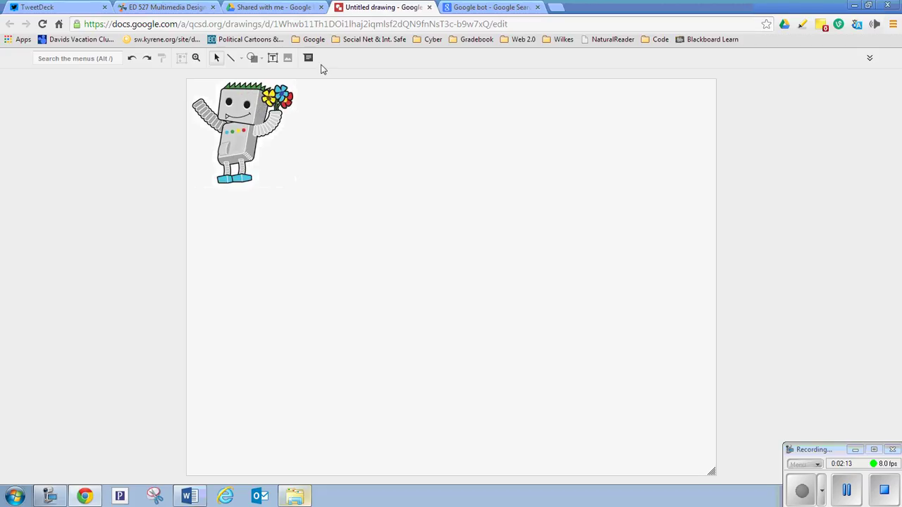
Draw a small rectangle near the middle of the canvas as the new robot's head.
{"action": "left_click", "coordinate": [258, 59]}
{"action": "mouse_move", "coordinate": [268, 77]}
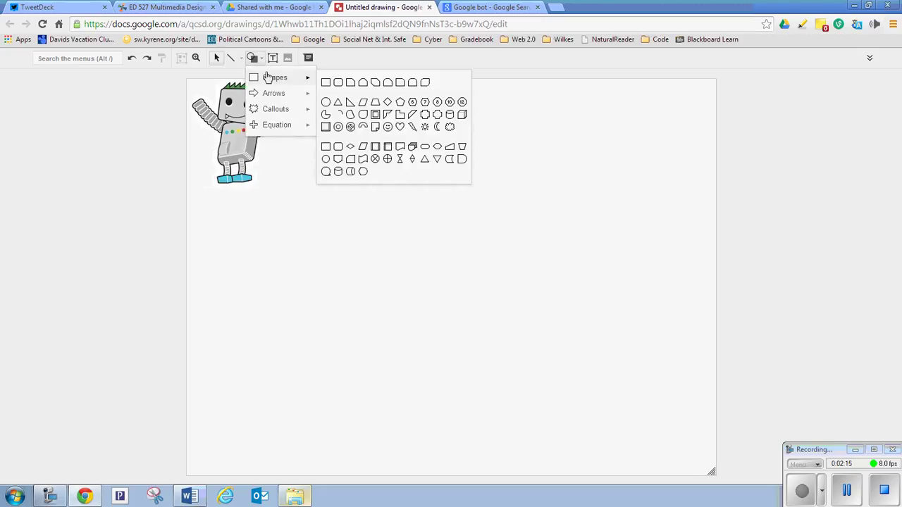
{"action": "left_click", "coordinate": [325, 83]}
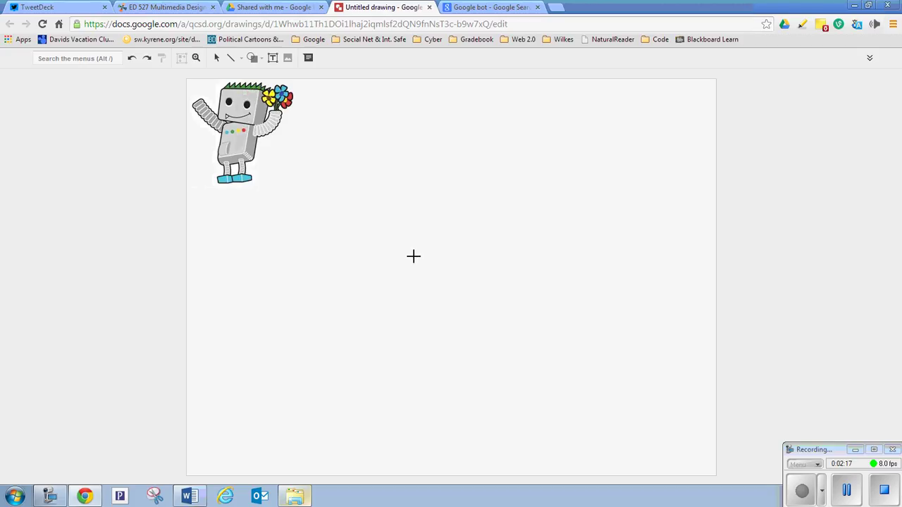
{"action": "left_click_drag", "start_coordinate": [418, 257], "coordinate": [482, 301]}
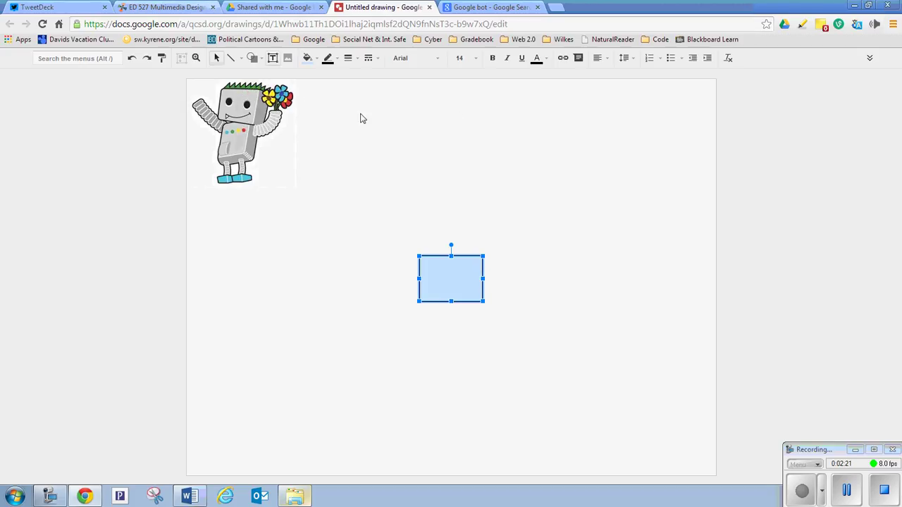
Draw a small circle in the upper-left part of the head rectangle as an eye and fill it black.
{"action": "left_click", "coordinate": [253, 58]}
{"action": "mouse_move", "coordinate": [279, 77]}
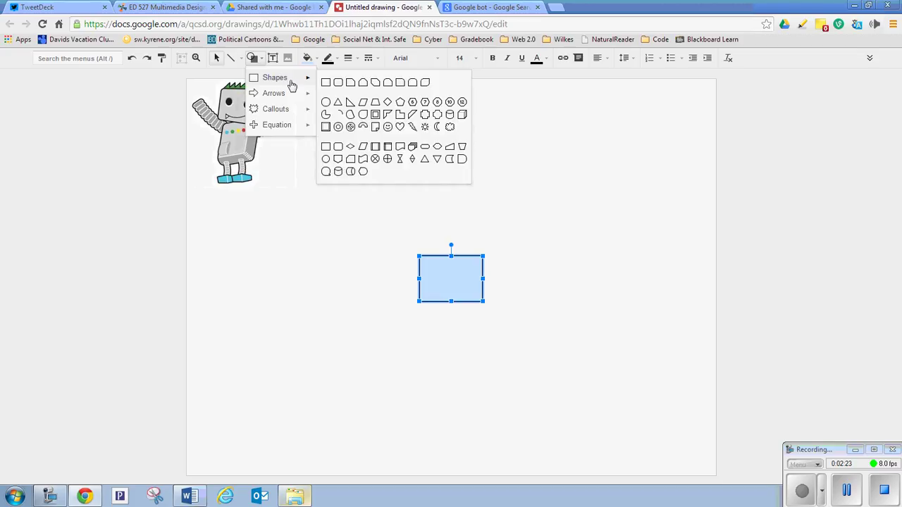
{"action": "left_click", "coordinate": [326, 102]}
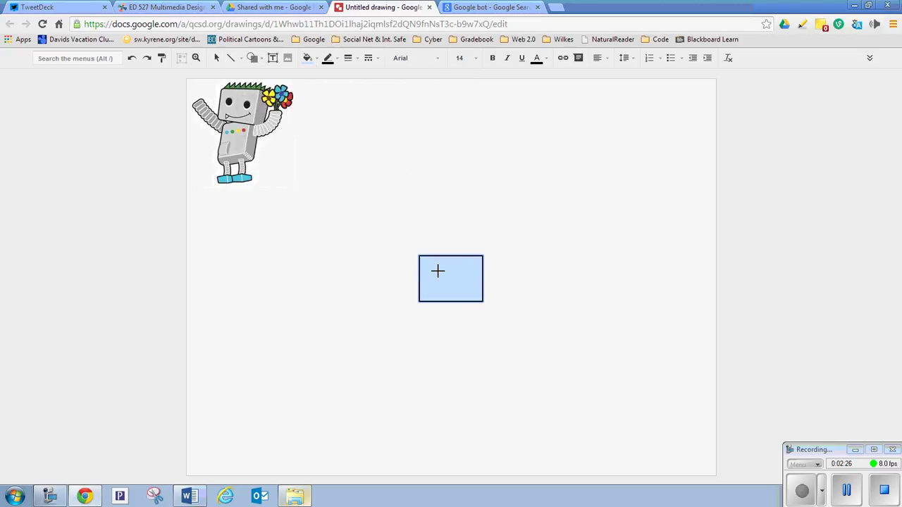
{"action": "left_click_drag", "start_coordinate": [430, 268], "coordinate": [427, 279]}
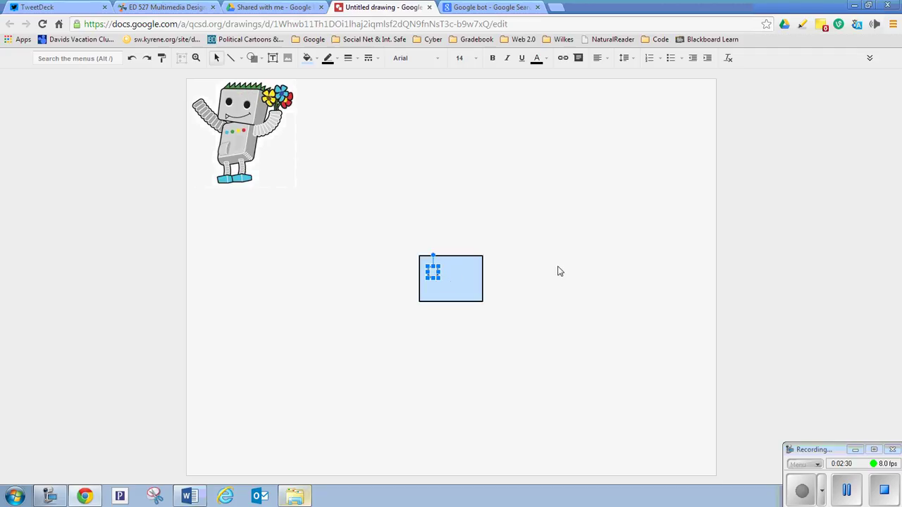
{"action": "left_click", "coordinate": [308, 58]}
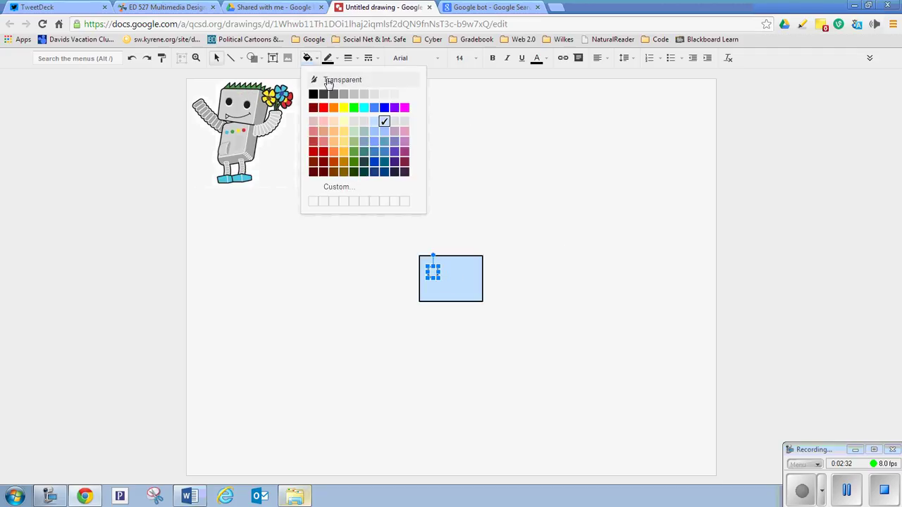
{"action": "left_click", "coordinate": [314, 95]}
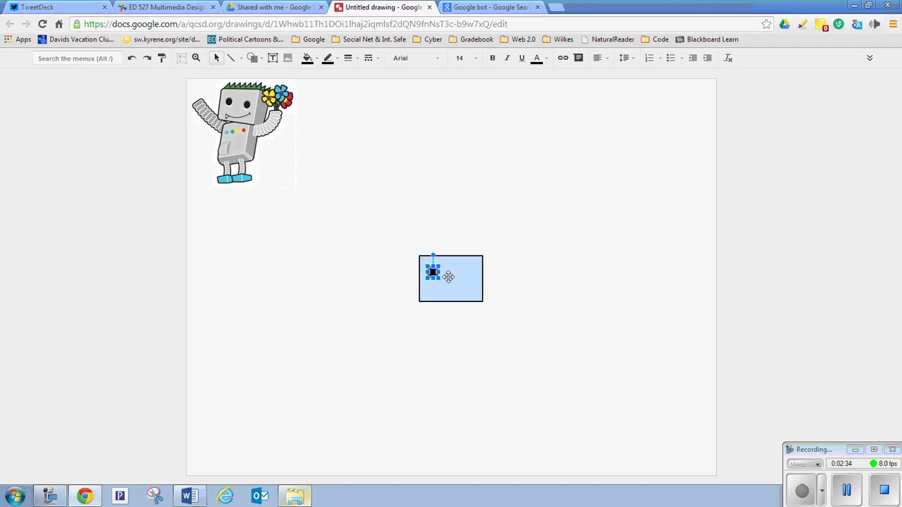
Duplicate the black eye and place the copy level with the original, toward the head's right side.
{"action": "left_click", "coordinate": [562, 284]}
{"action": "left_click", "coordinate": [433, 272]}
{"action": "key", "text": "ctrl+d"}
{"action": "key", "text": "Up"}
{"action": "key", "text": "Up"}
{"action": "key", "text": "Right"}
{"action": "key", "text": "Right"}
{"action": "key", "text": "Right"}
{"action": "key", "text": "Right"}
{"action": "left_click", "coordinate": [567, 277]}
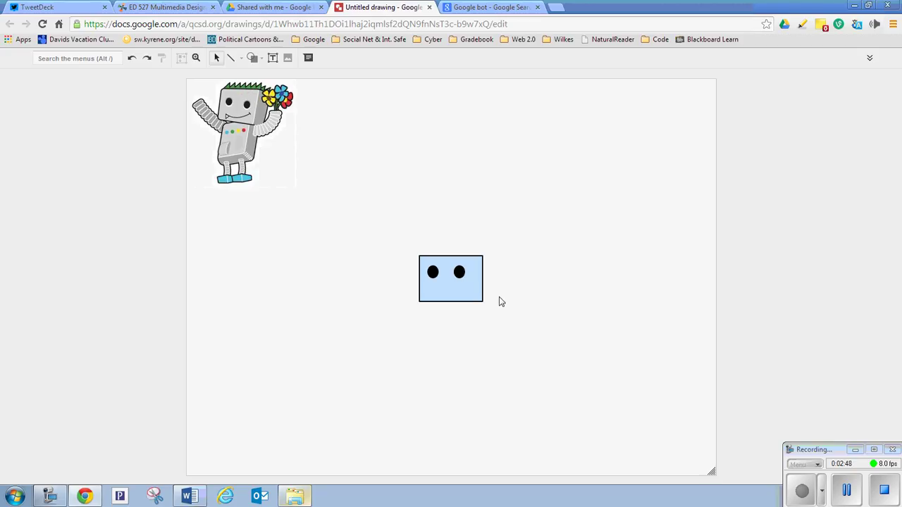
Draw a three-point curve beneath the two eyes as a smiling mouth.
{"action": "left_click", "coordinate": [264, 60]}
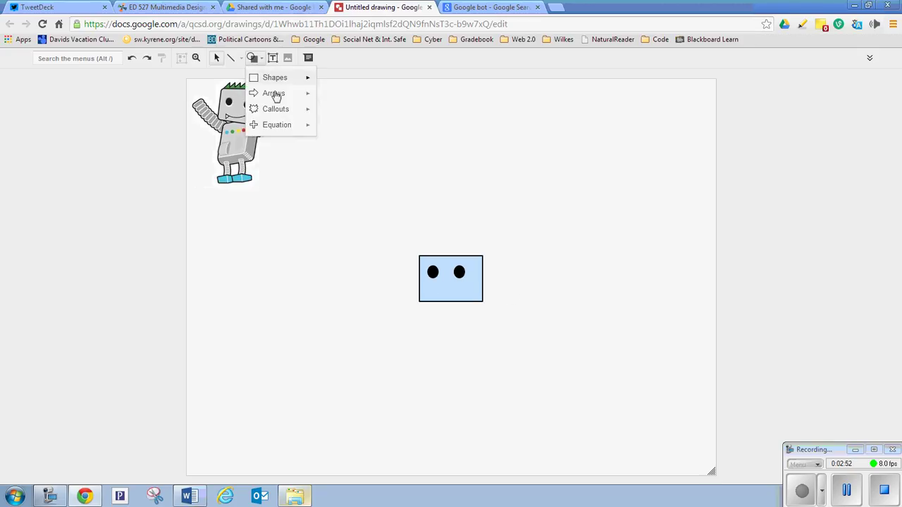
{"action": "mouse_move", "coordinate": [289, 82]}
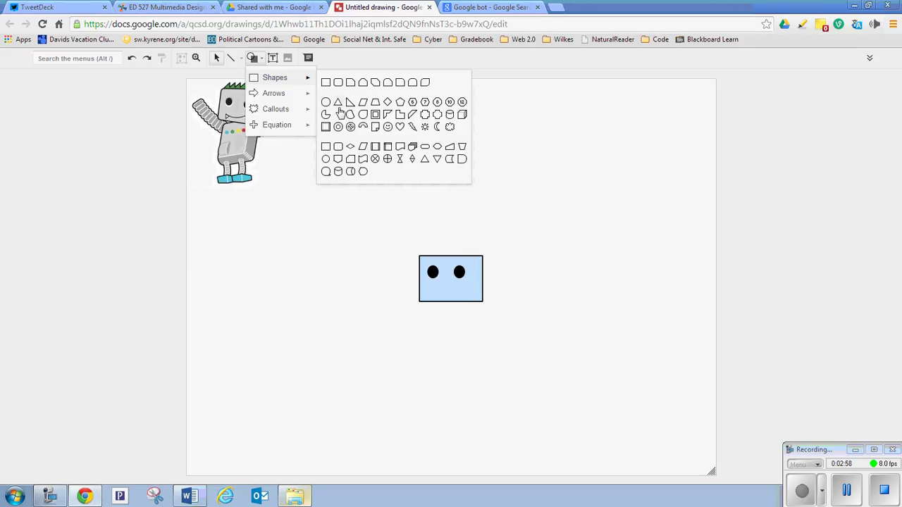
{"action": "left_click", "coordinate": [241, 60]}
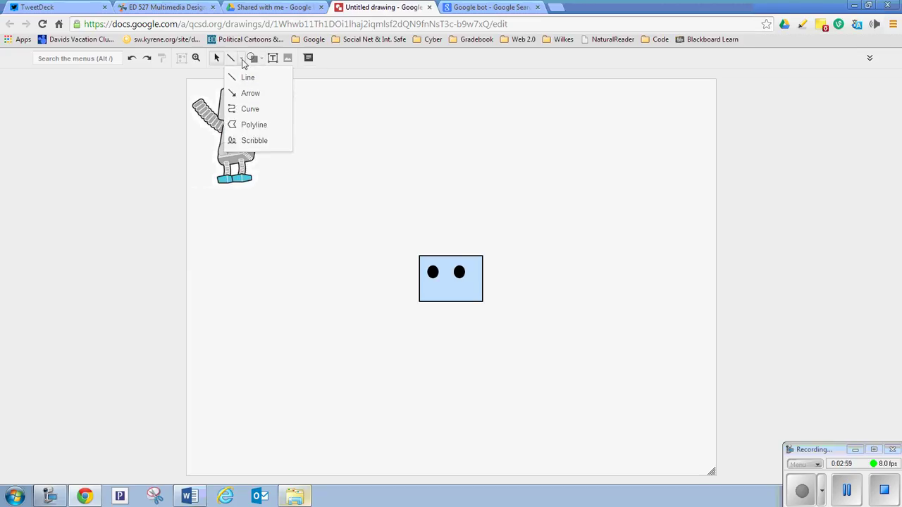
{"action": "left_click", "coordinate": [252, 108]}
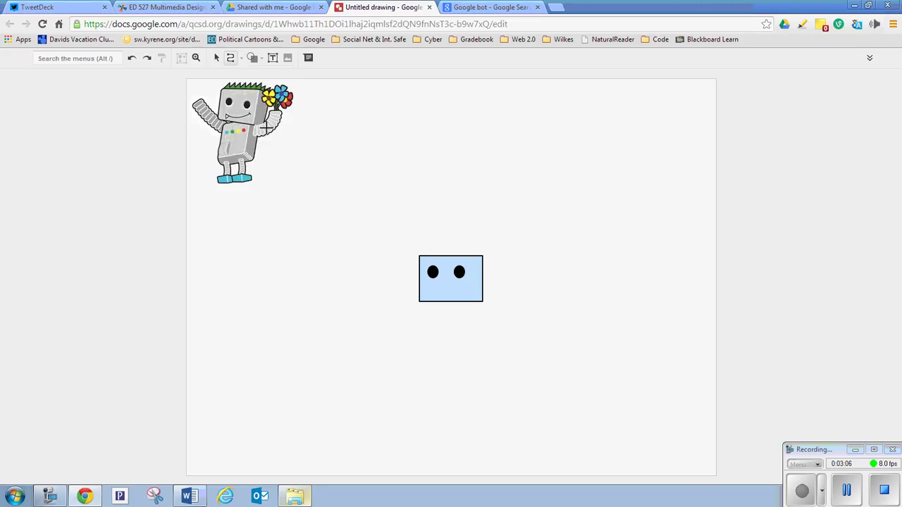
{"action": "left_click", "coordinate": [427, 286]}
{"action": "left_click", "coordinate": [446, 295]}
{"action": "double_click", "coordinate": [465, 285]}
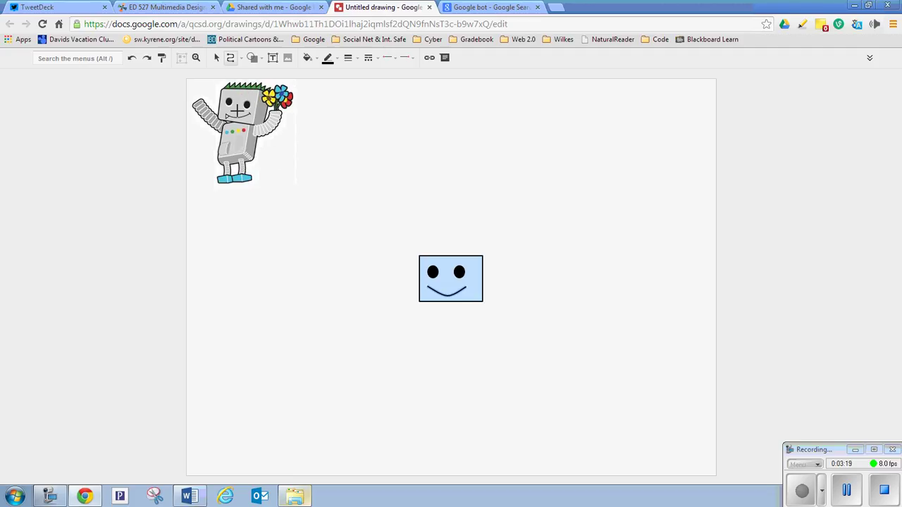
Draw a small narrow upright oval just beneath the lower-left corner of the robot's head as an arm segment.
{"action": "left_click", "coordinate": [255, 57]}
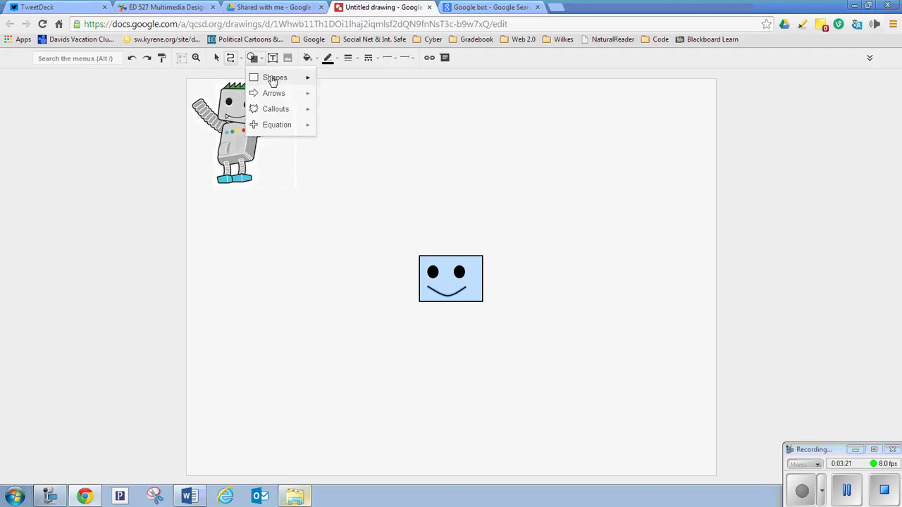
{"action": "mouse_move", "coordinate": [274, 82]}
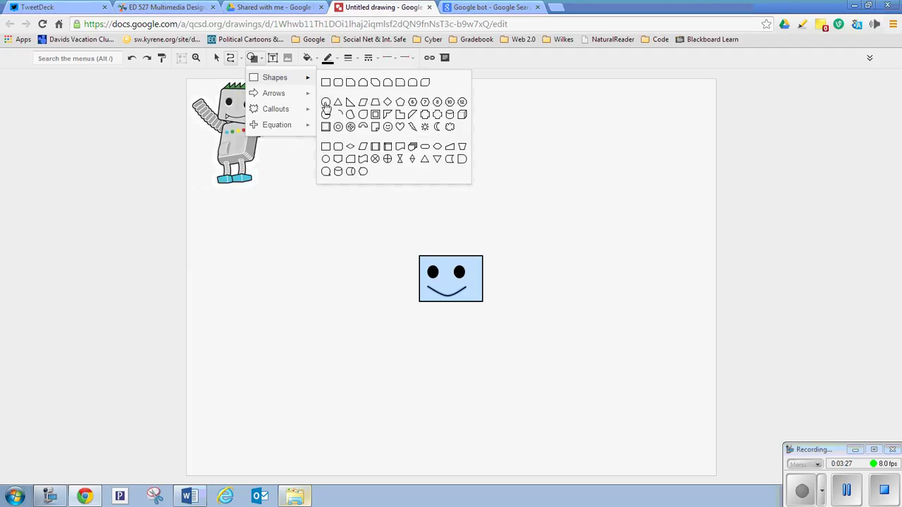
{"action": "left_click", "coordinate": [326, 102]}
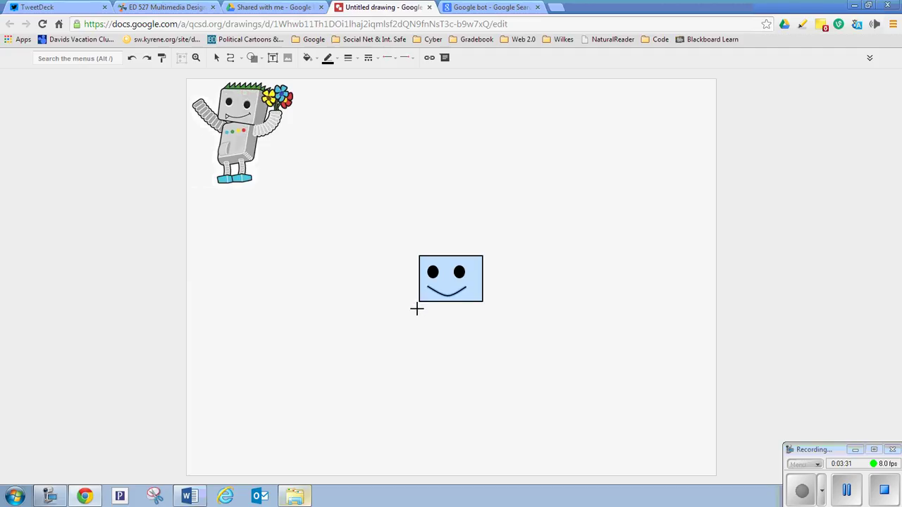
{"action": "left_click_drag", "start_coordinate": [421, 307], "coordinate": [418, 321]}
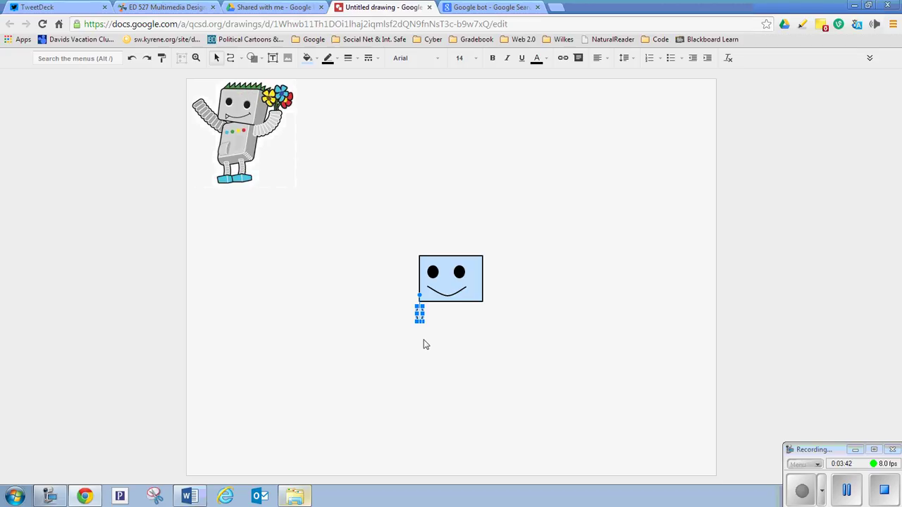
Duplicate the narrow oval four times to provide the remaining arm segments.
{"action": "key", "text": "ctrl+d"}
{"action": "key", "text": "ctrl+d"}
{"action": "key", "text": "ctrl+d"}
{"action": "key", "text": "ctrl+d"}
{"action": "left_click", "coordinate": [487, 352]}
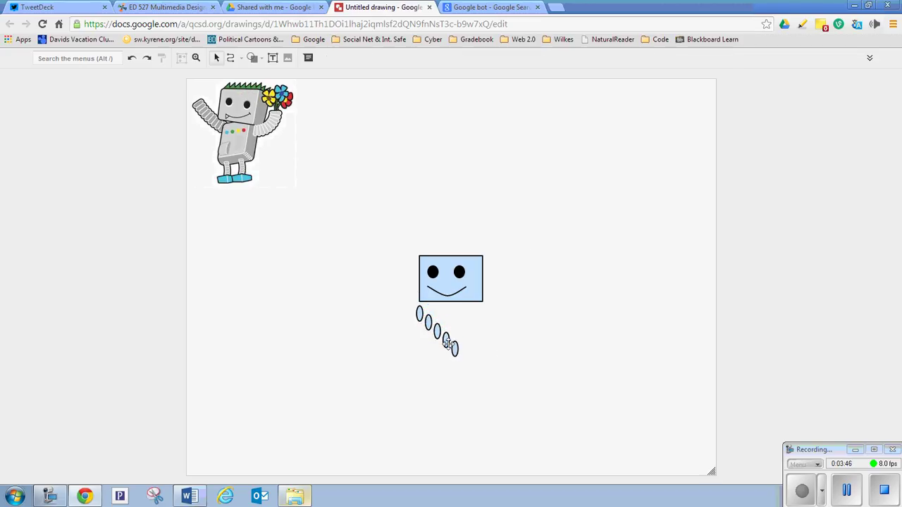
Arrange the five ovals into a touching diagonal chain rising outward from the head's lower-left corner as a raised arm.
{"action": "left_click", "coordinate": [455, 348]}
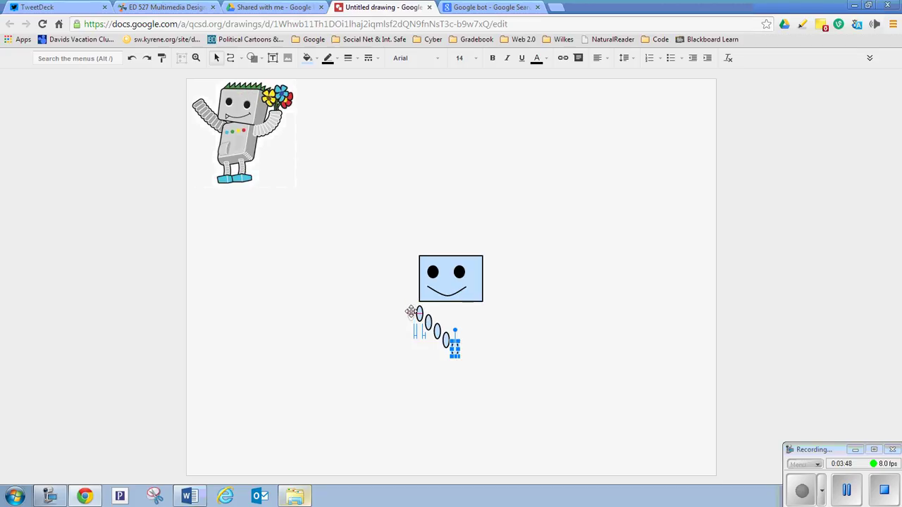
{"action": "left_click_drag", "start_coordinate": [413, 315], "coordinate": [394, 293]}
{"action": "left_click", "coordinate": [448, 342]}
{"action": "left_click", "coordinate": [411, 314]}
{"action": "left_click", "coordinate": [437, 329]}
{"action": "left_click", "coordinate": [428, 323]}
{"action": "left_click", "coordinate": [379, 291]}
{"action": "left_click", "coordinate": [544, 375]}
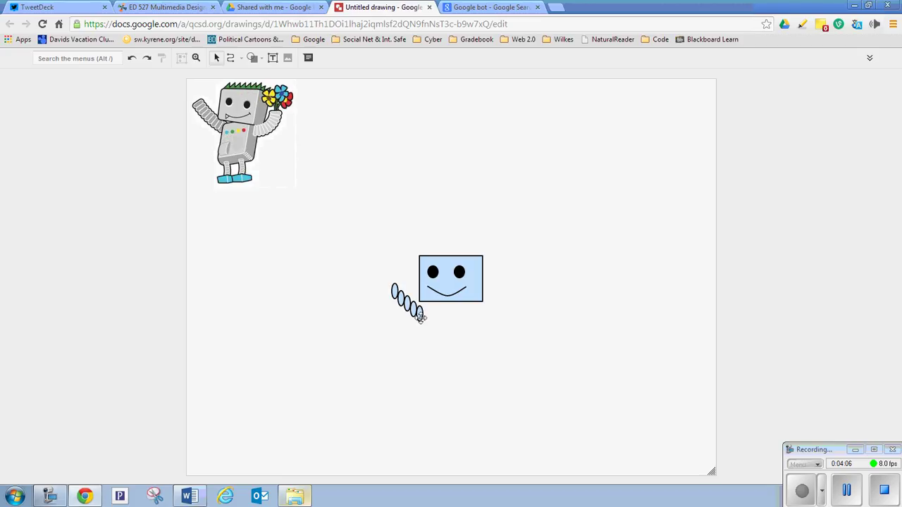
Group the arm's five ovals and place a horizontally mirrored copy at the head's lower-right corner as the second arm.
{"action": "left_click_drag", "start_coordinate": [420, 315], "coordinate": [392, 291]}
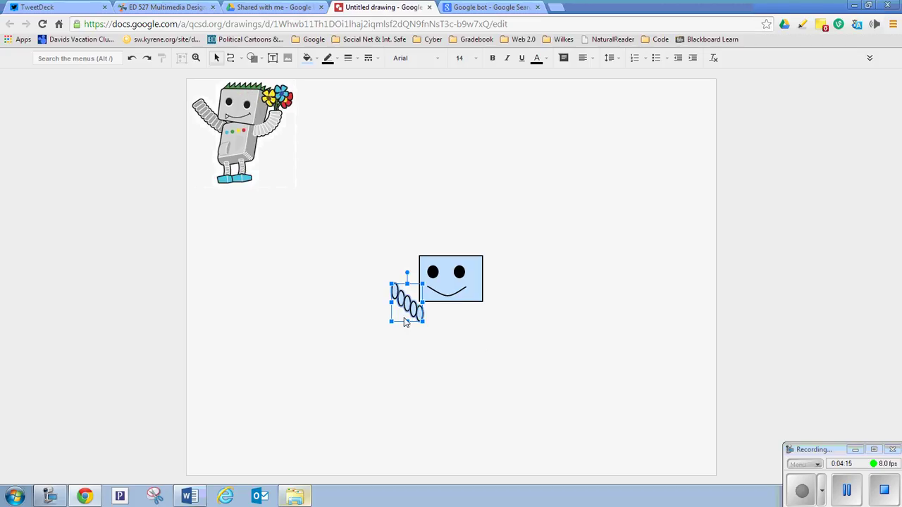
{"action": "left_click_drag", "start_coordinate": [405, 323], "coordinate": [491, 311]}
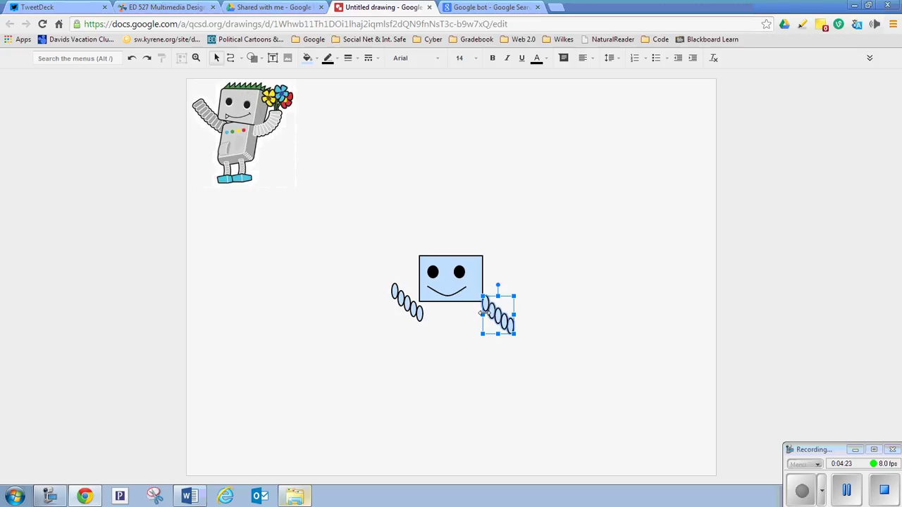
{"action": "left_click_drag", "start_coordinate": [483, 313], "coordinate": [489, 291]}
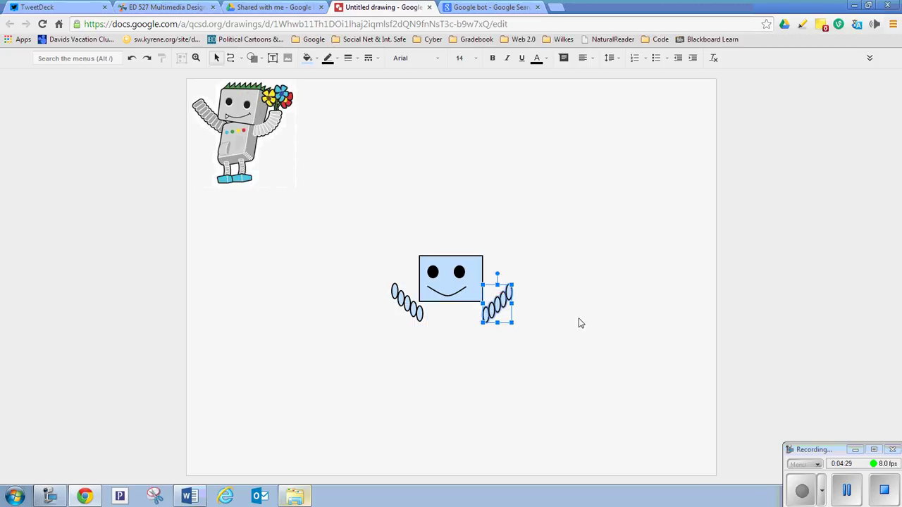
{"action": "left_click", "coordinate": [580, 322]}
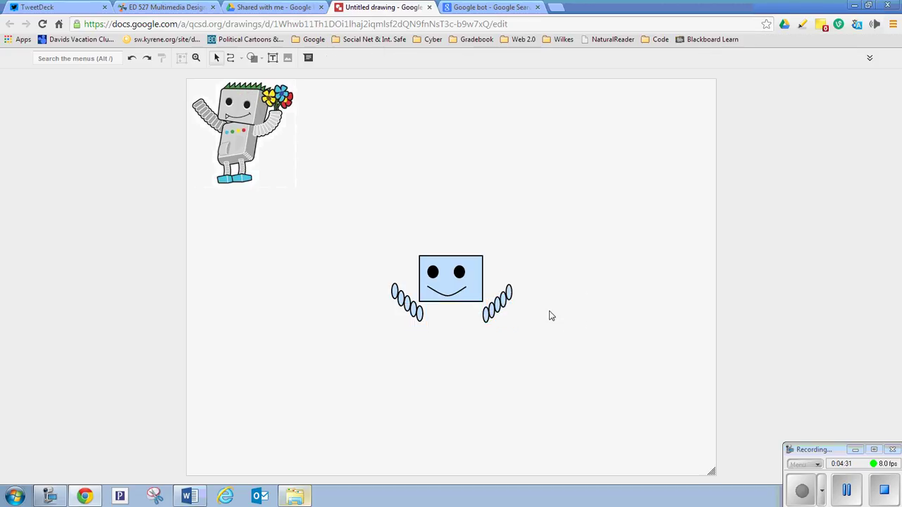